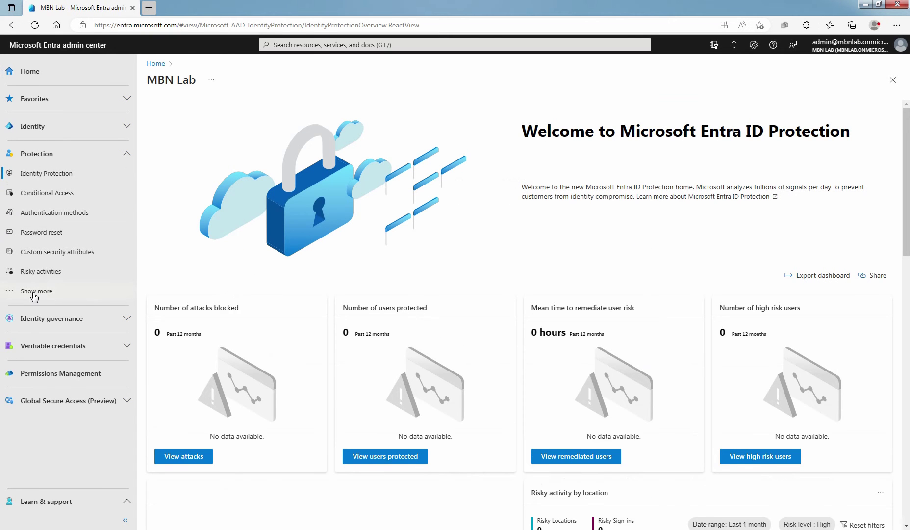
Navigate to Protection > Multifactor authentication > Block/unblock users
click(33, 292)
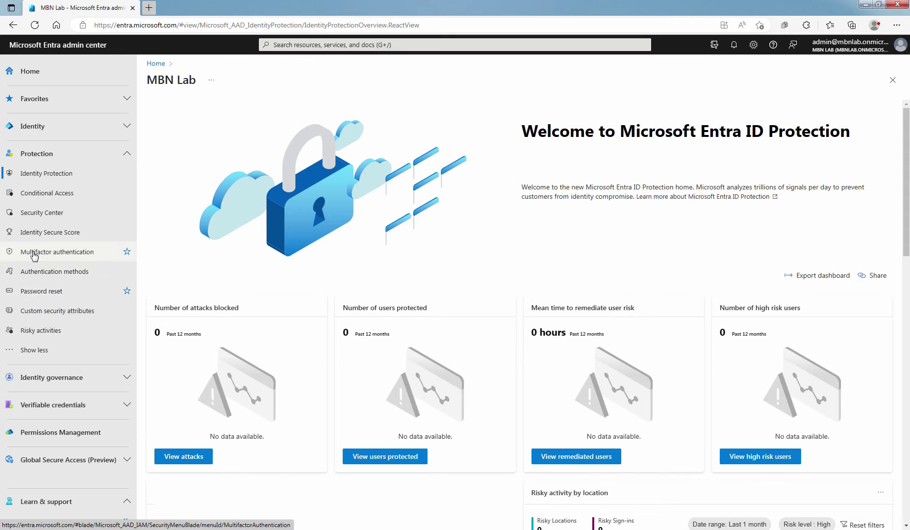
click(52, 258)
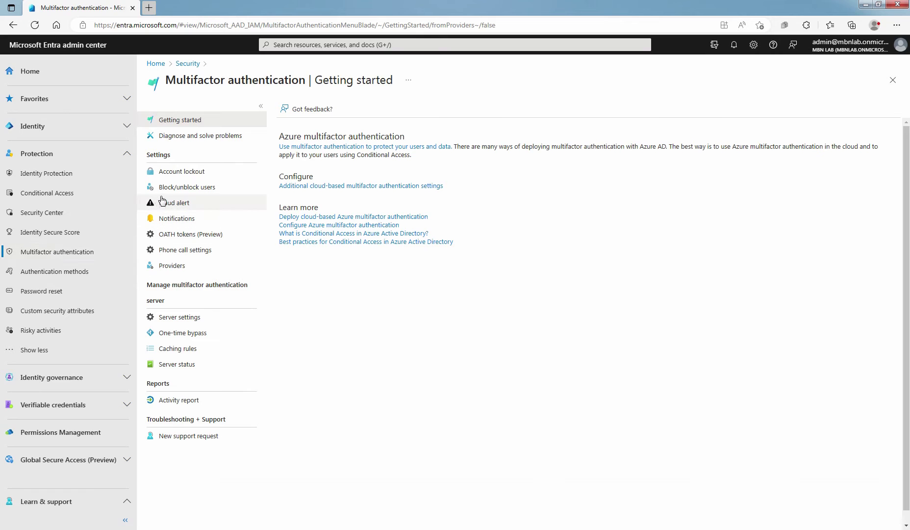
click(187, 189)
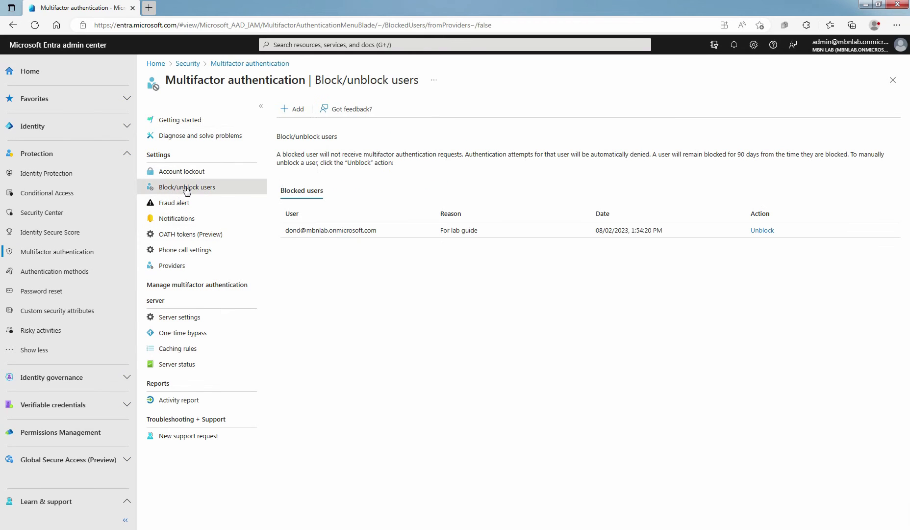
Add a blocked user with the reason 'Lost Laptop' and confirm the block
click(295, 111)
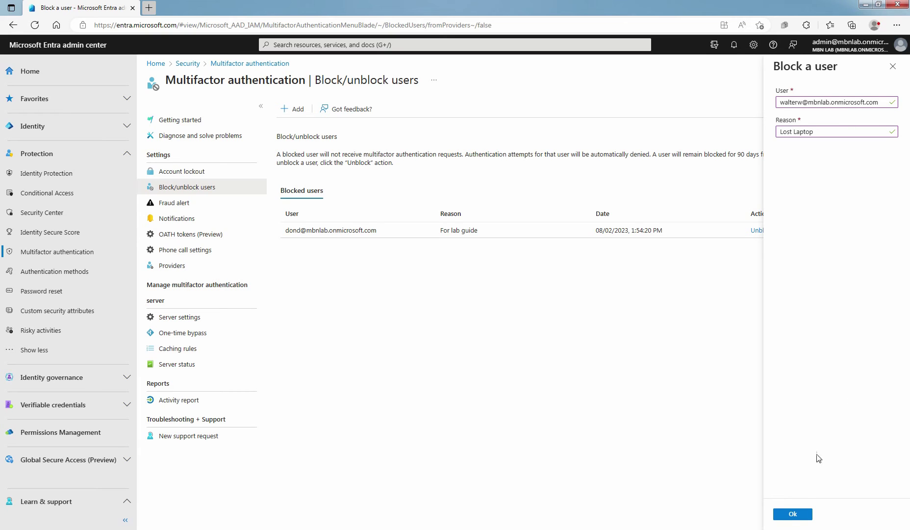
click(793, 517)
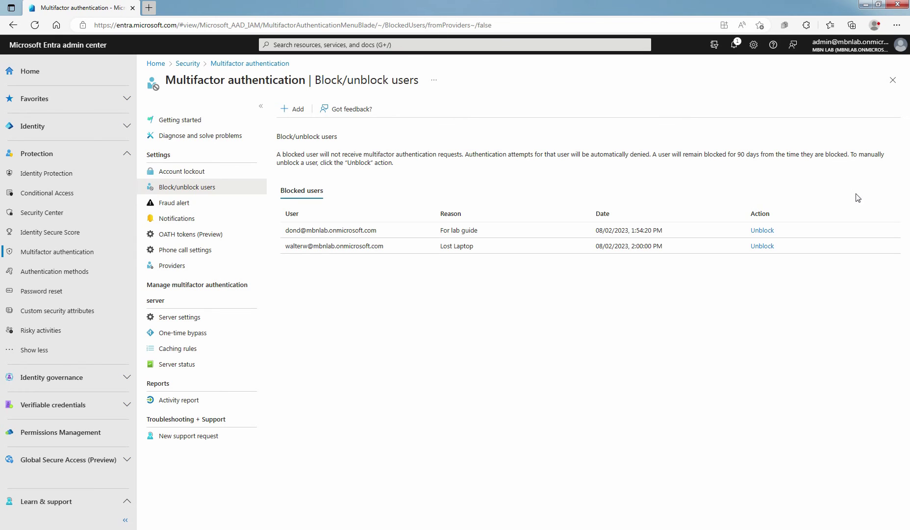
Unblock the first listed user with the reason 'Unblocking this user for lab guide.'
click(762, 230)
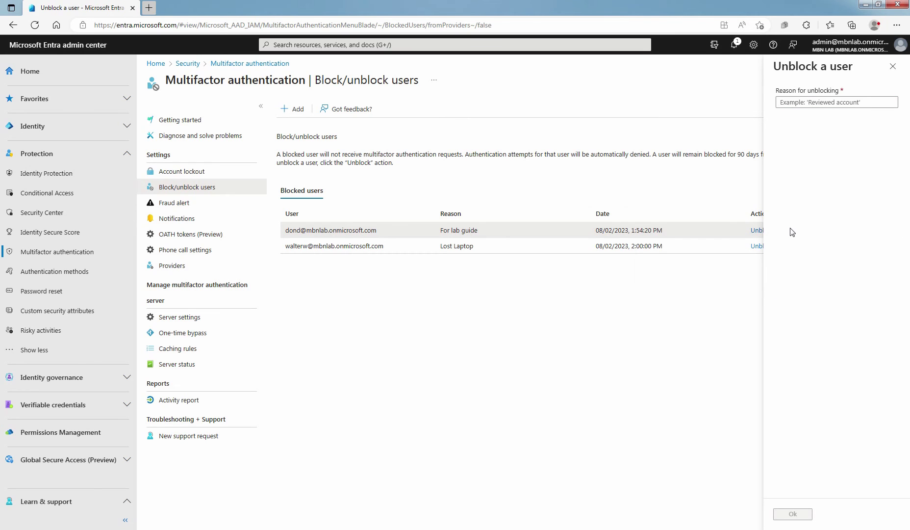
click(824, 104)
text(Unblocking this user for lab guide.)
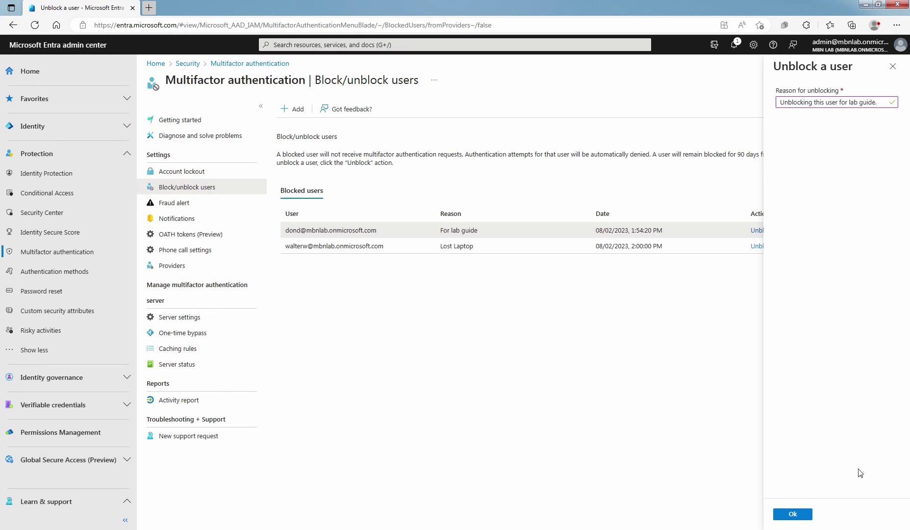
click(794, 516)
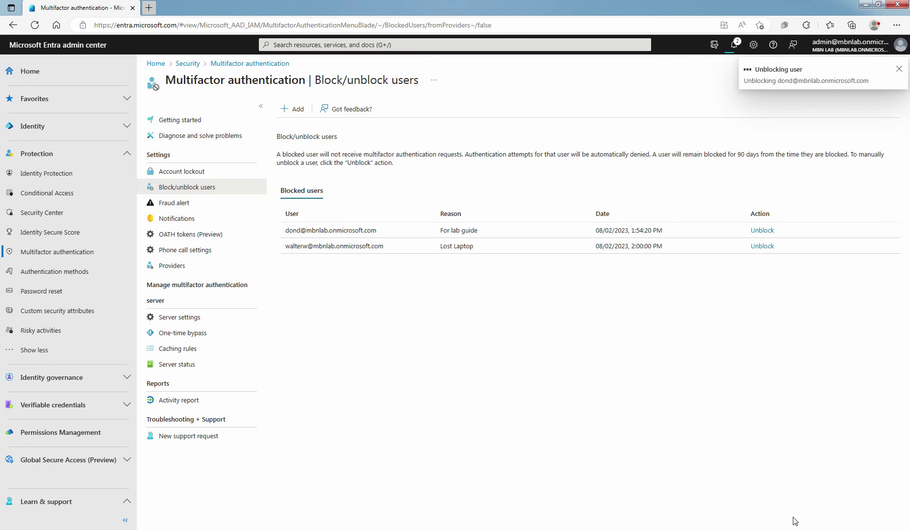